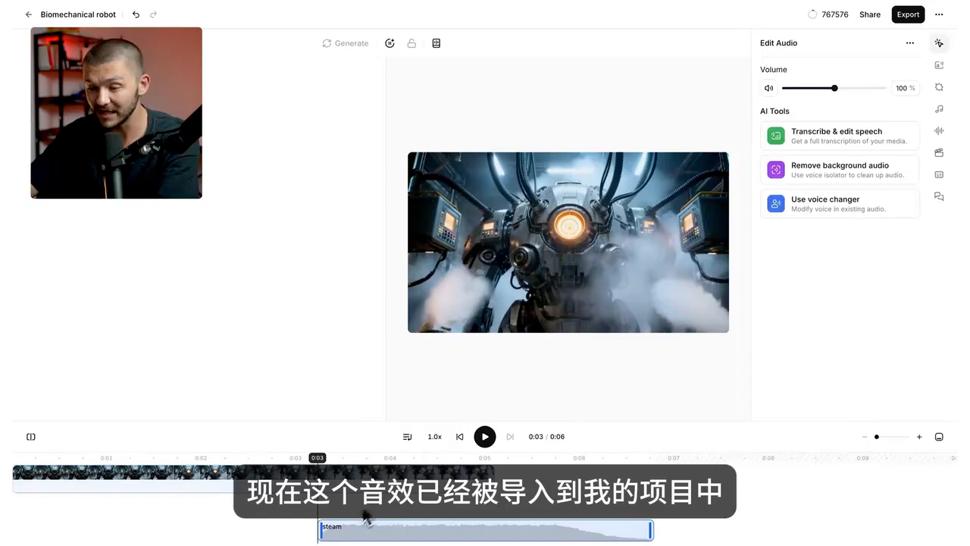
Trim the end of the steam sound effect to the end of the video and play back that section to check its timing.
drag(645, 532, 484, 509)
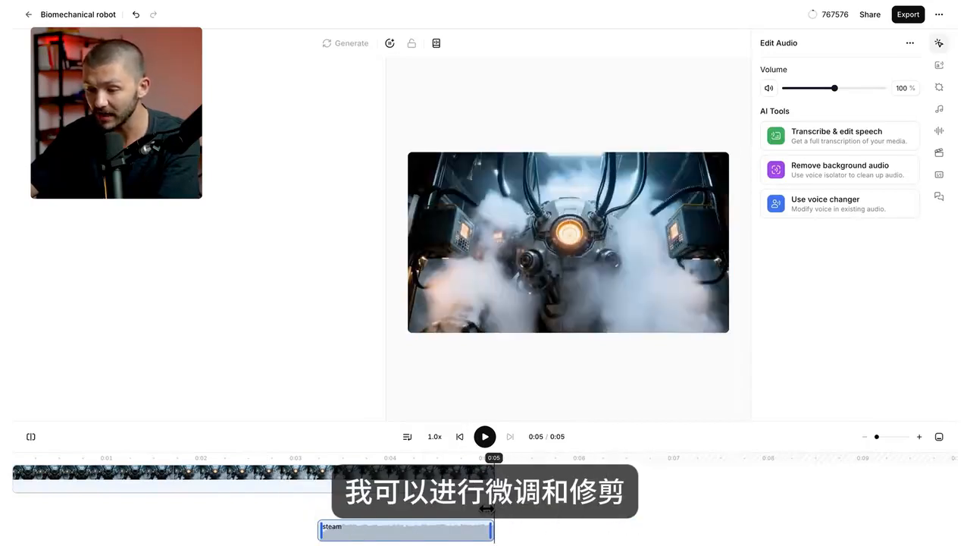
click(298, 463)
click(485, 436)
click(485, 437)
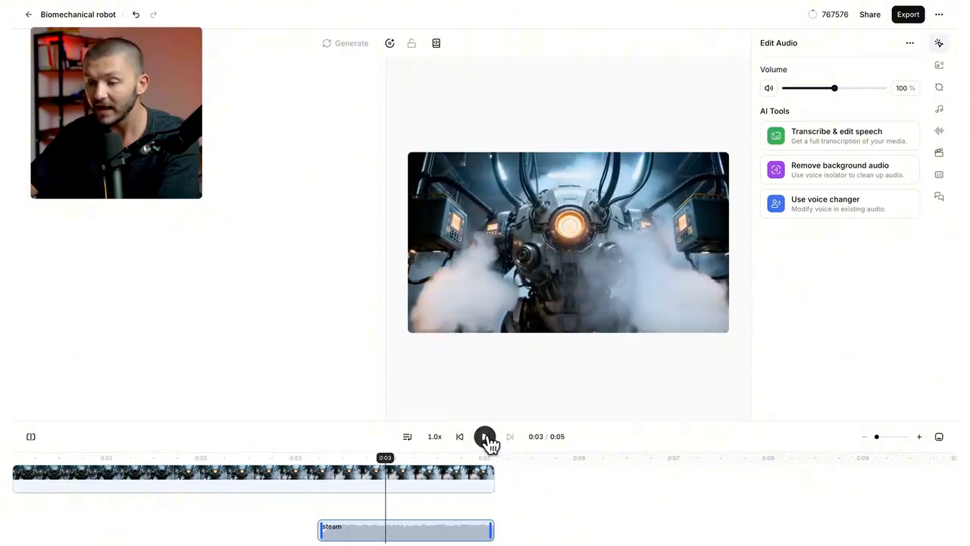
Move the steam clip earlier to start where the steam begins in the video, preview it, and extend its end to the video's end.
click(291, 459)
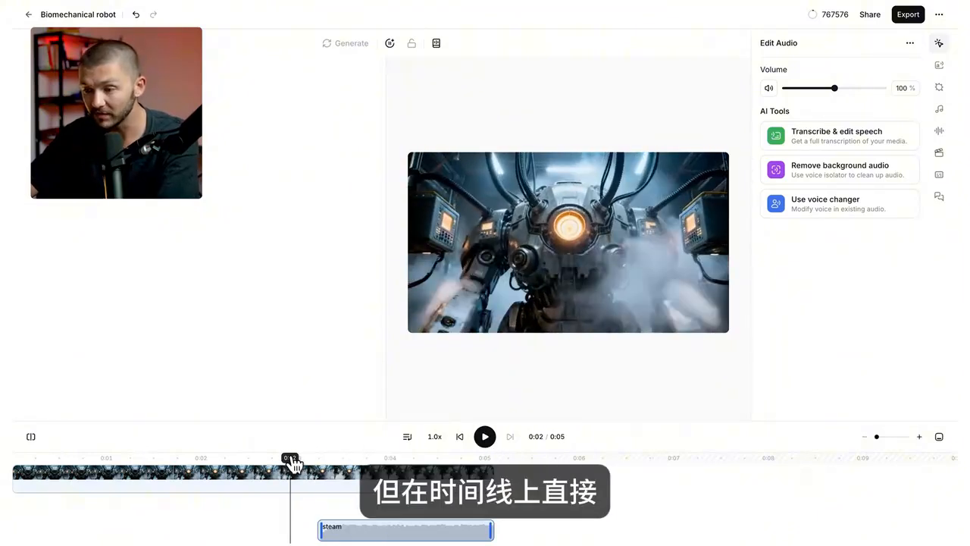
drag(383, 533, 331, 533)
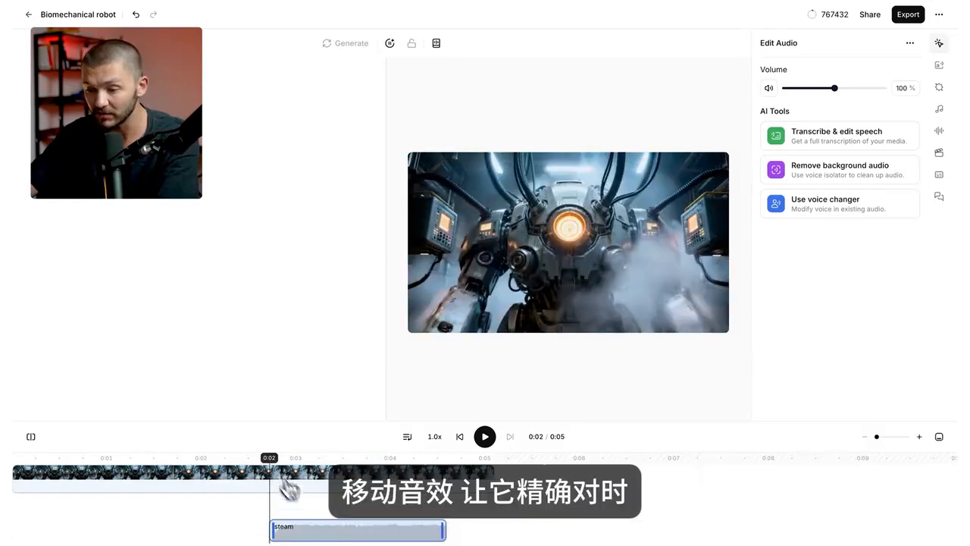
drag(262, 462, 256, 464)
click(484, 438)
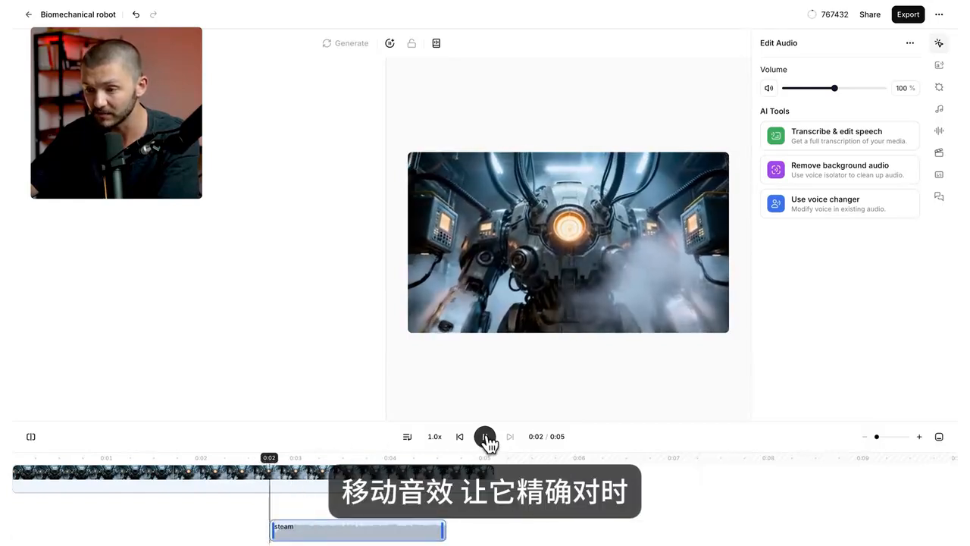
click(485, 438)
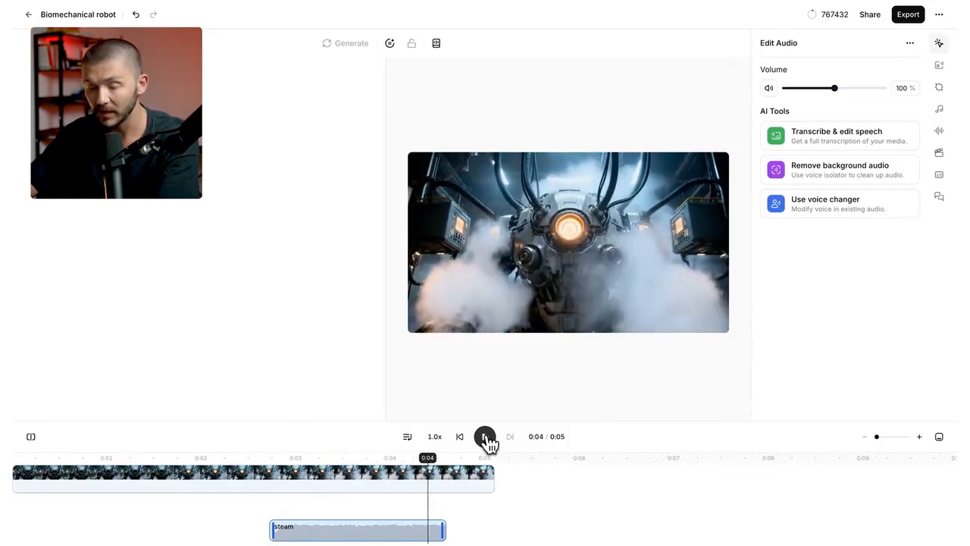
drag(443, 522, 494, 522)
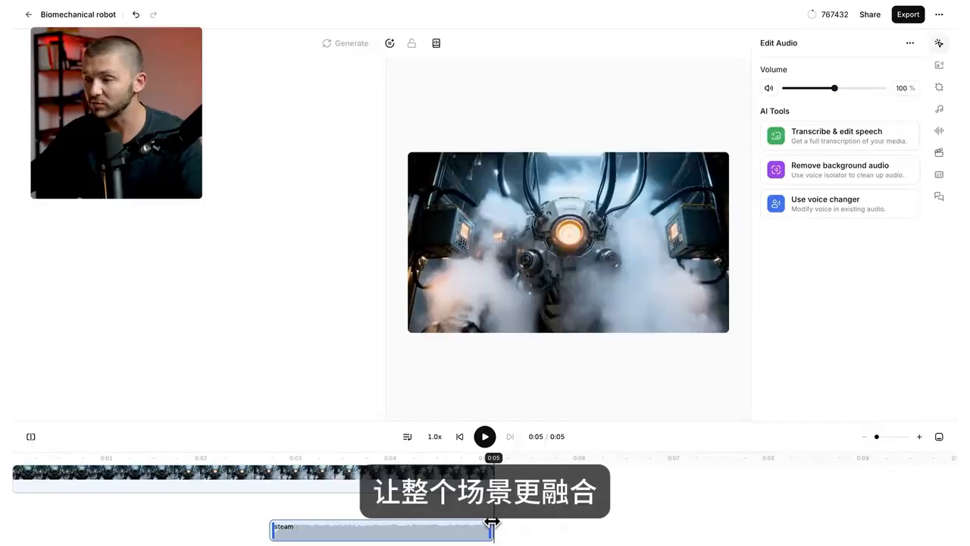
Generate a music track from a description of ominous music and add it at the start of the timeline.
click(941, 110)
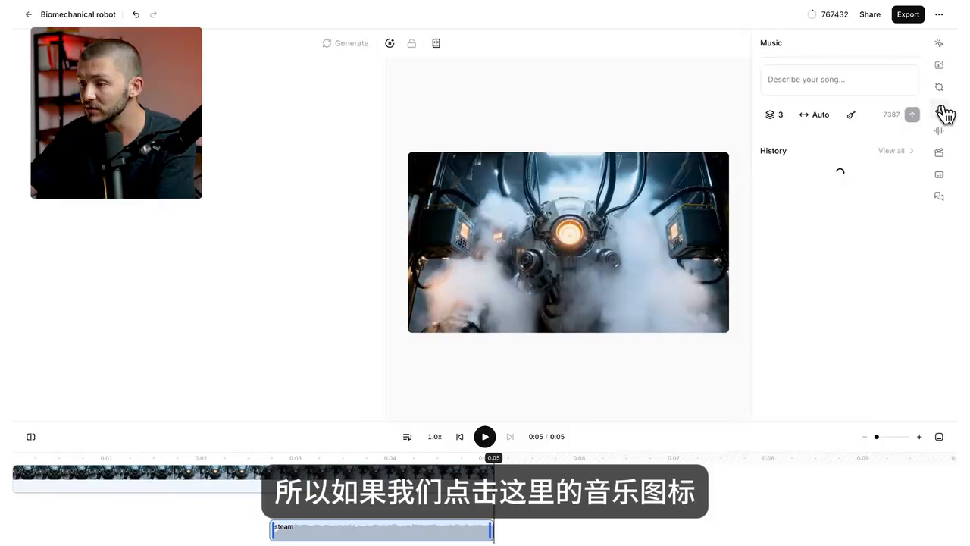
click(856, 79)
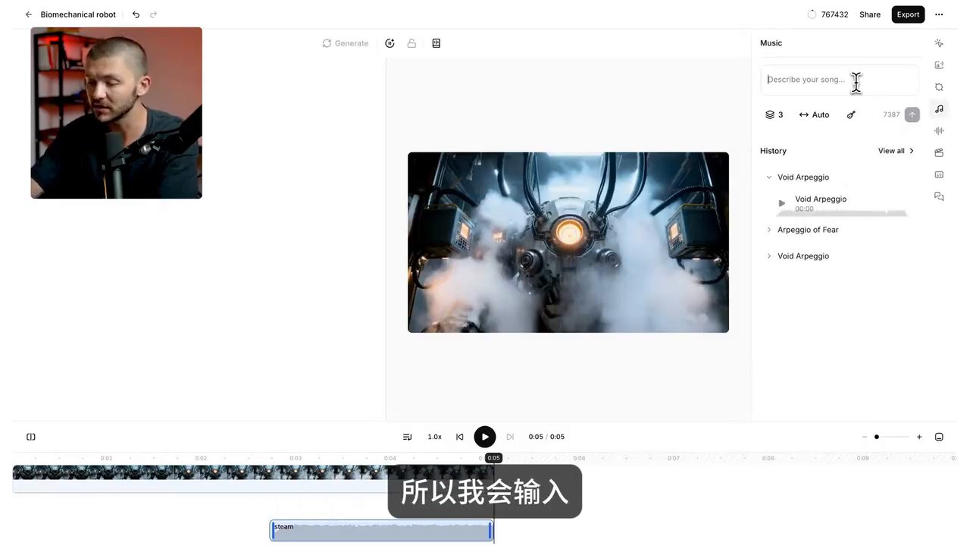
text(ominous)
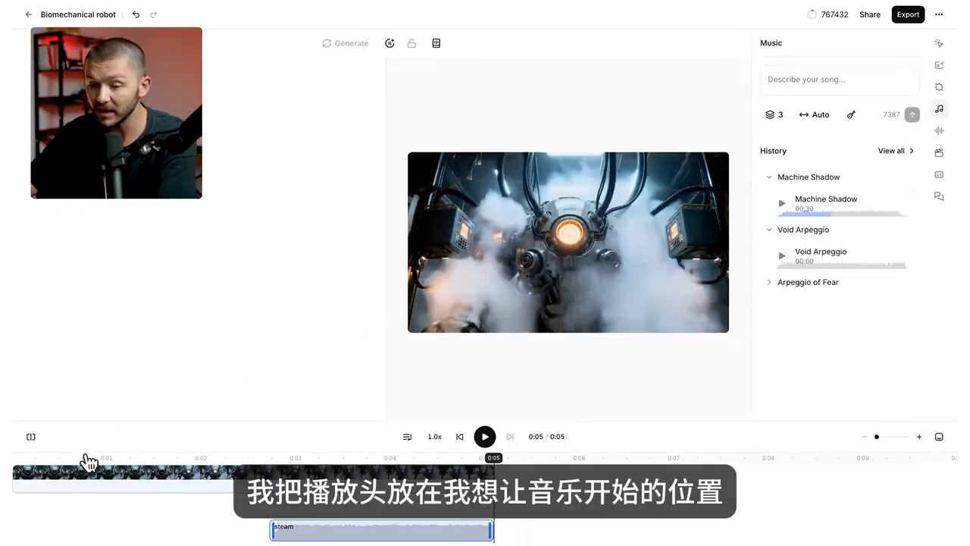
drag(87, 457, 16, 459)
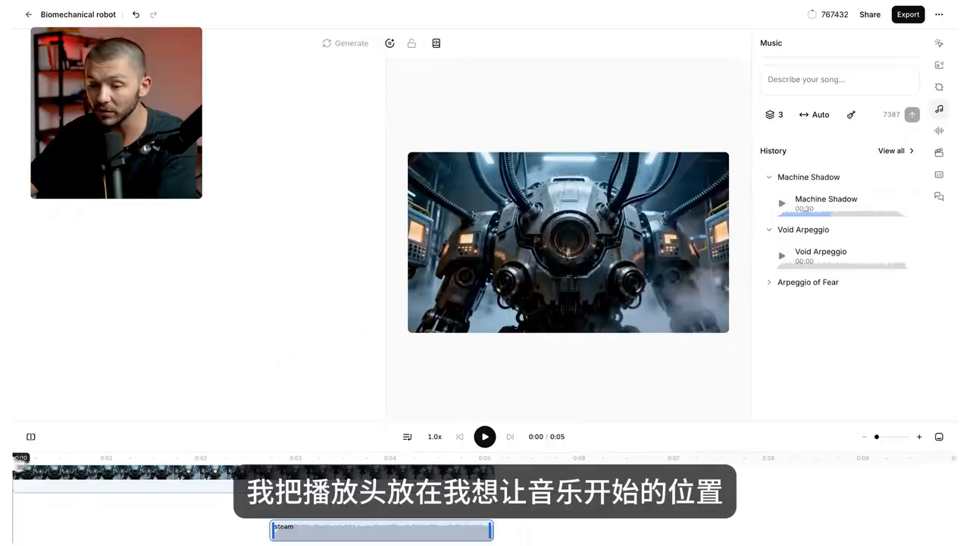
click(907, 206)
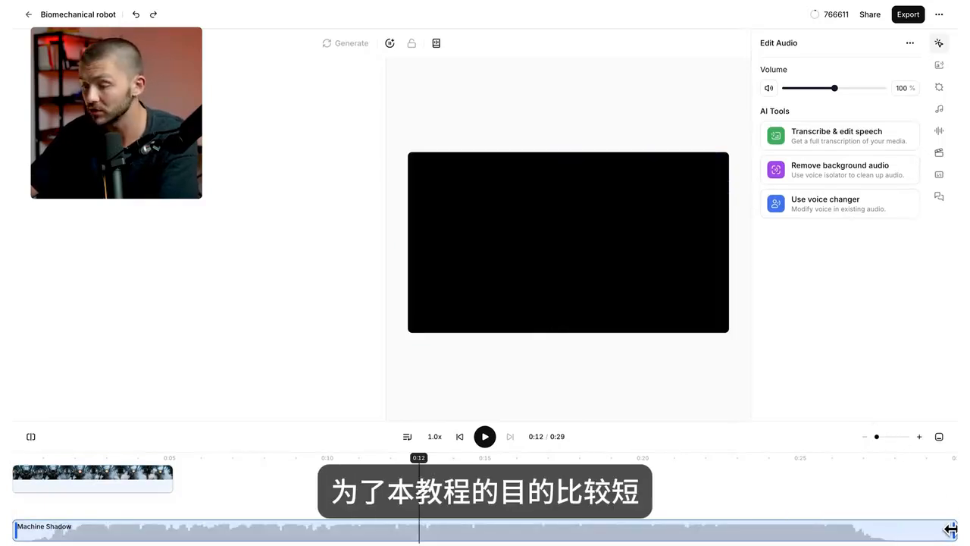
Trim the end of the Machine Shadow music to the end of the video and play the result from the start.
drag(951, 529, 250, 513)
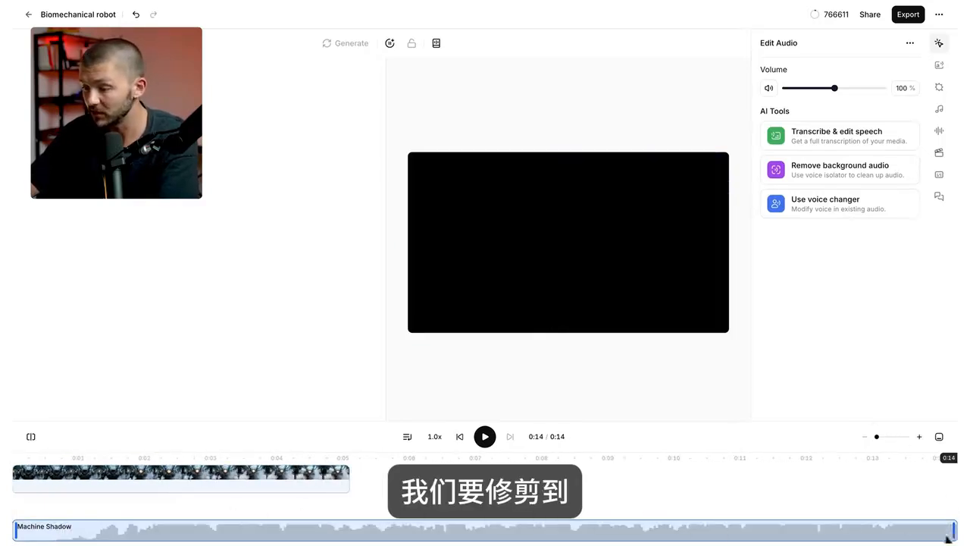
drag(954, 535, 165, 525)
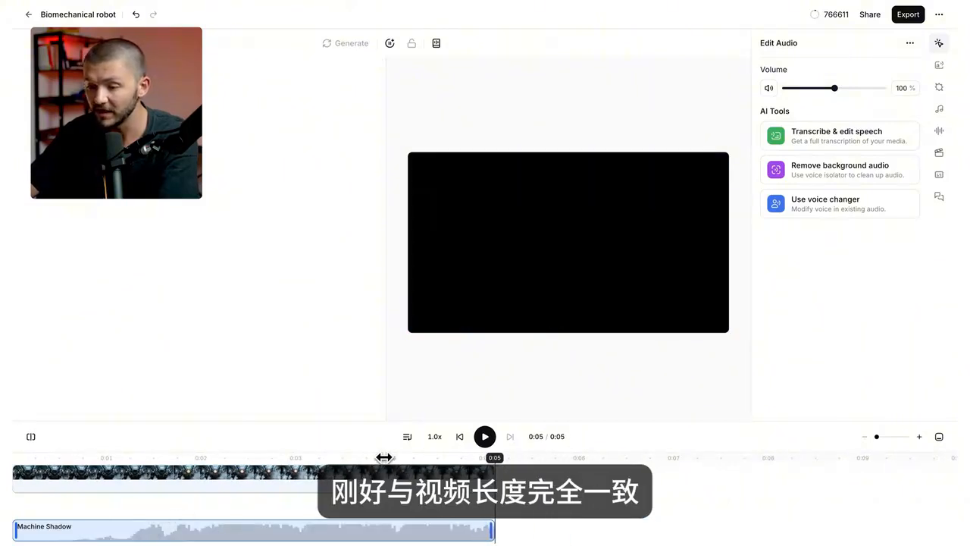
click(17, 458)
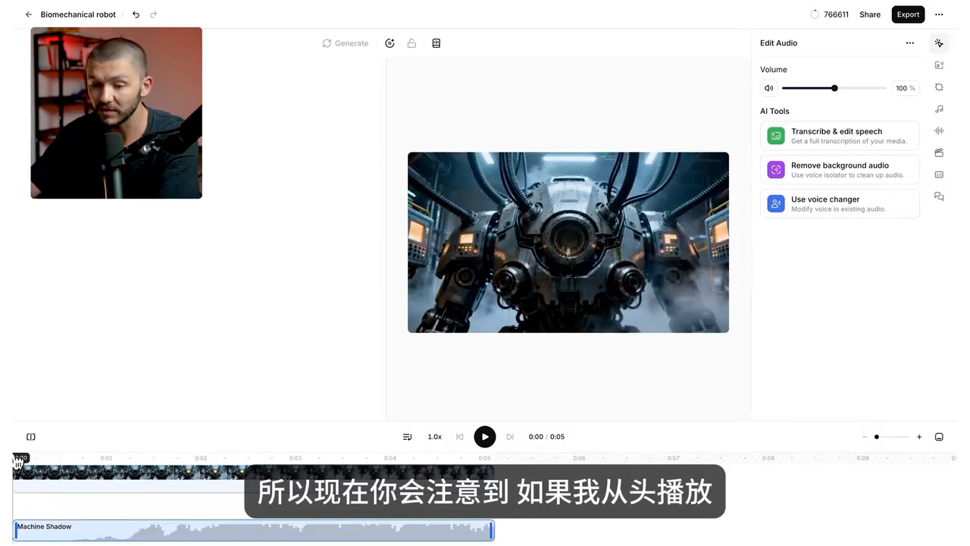
key(space)
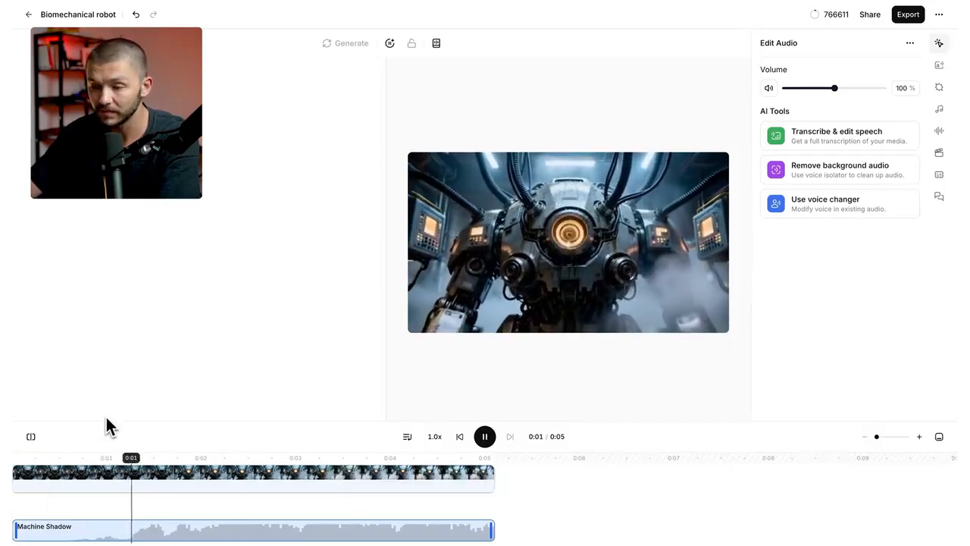
key(space)
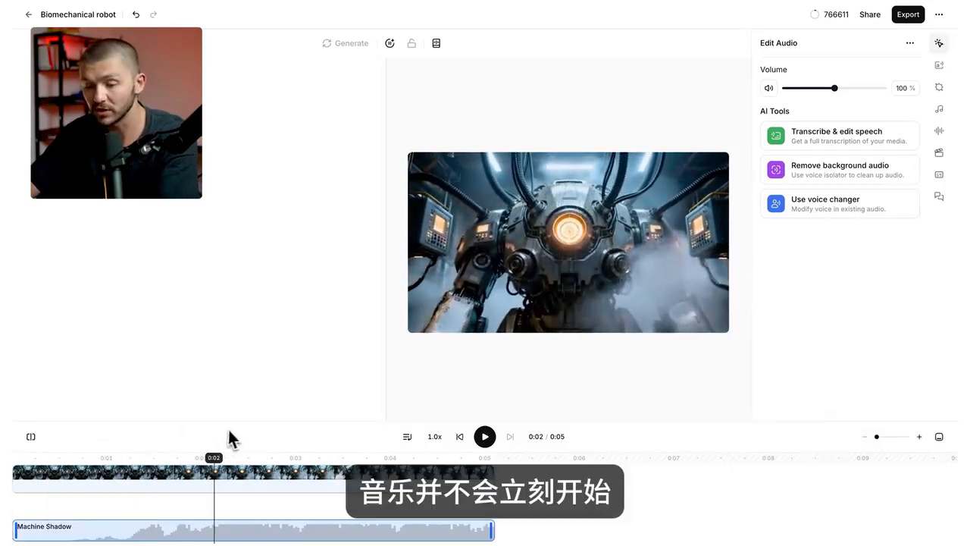
Cut the quiet intro off the Machine Shadow music, realign the clip to span the video's full length, and play it back.
drag(19, 536, 304, 530)
drag(745, 530, 868, 535)
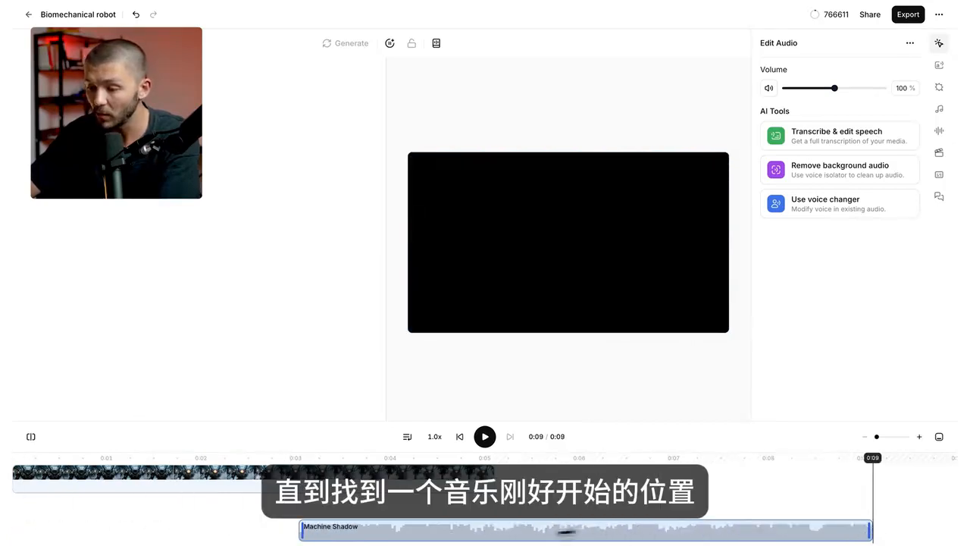
drag(566, 532, 238, 535)
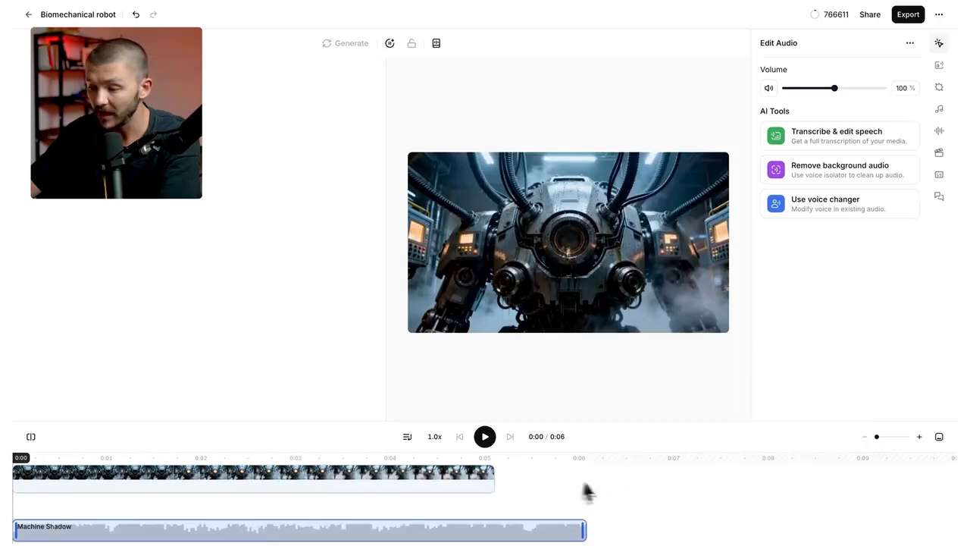
drag(584, 528, 516, 521)
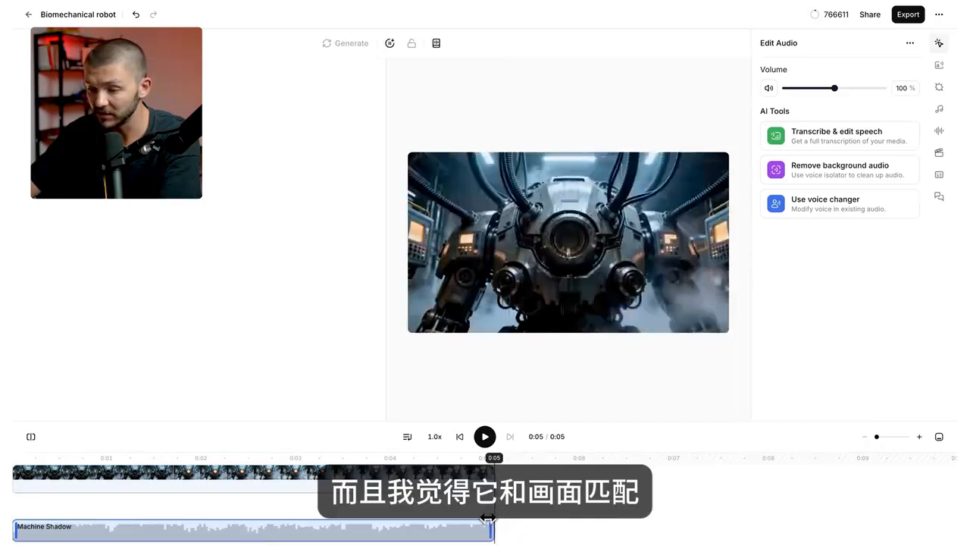
drag(493, 457, 32, 459)
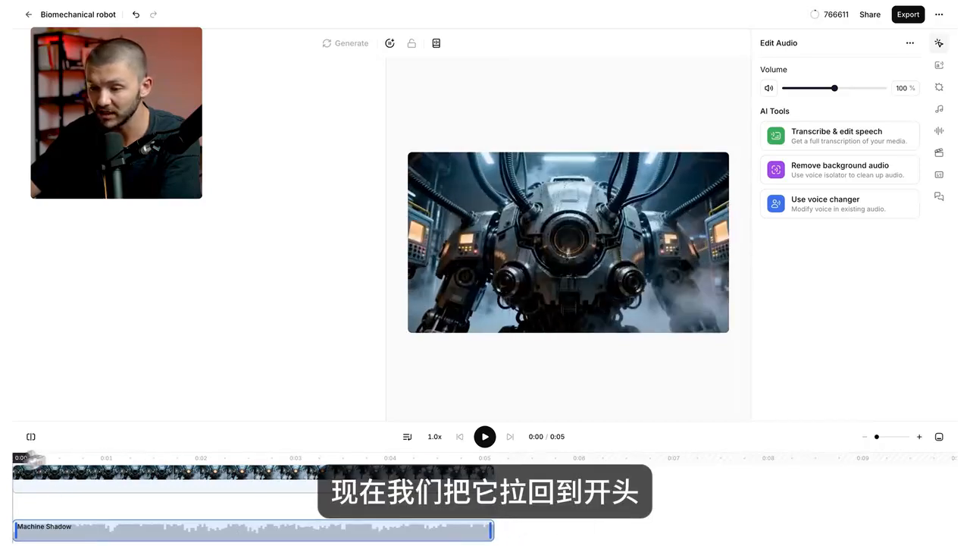
click(484, 438)
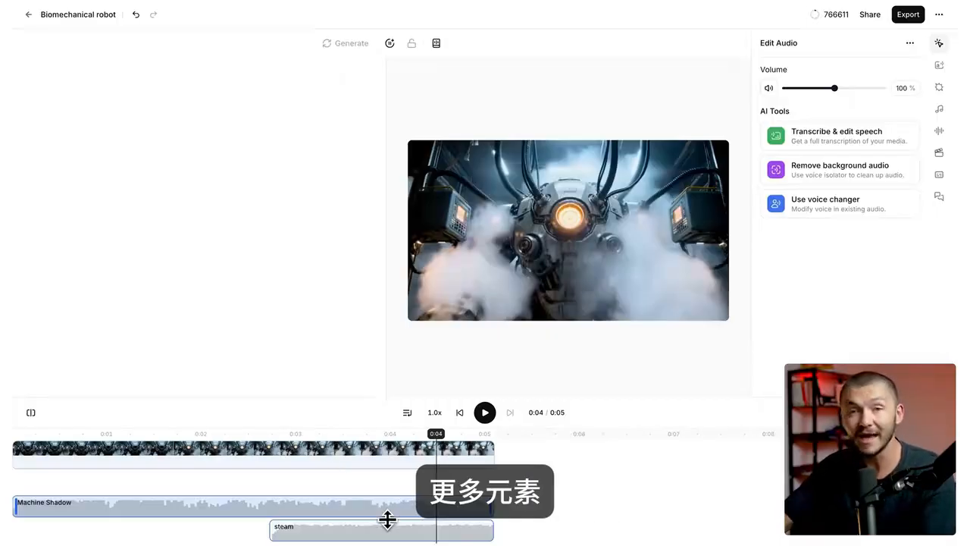
Generate the sound effects "engine powering on" and "mechanical robot movement" from text descriptions.
click(939, 88)
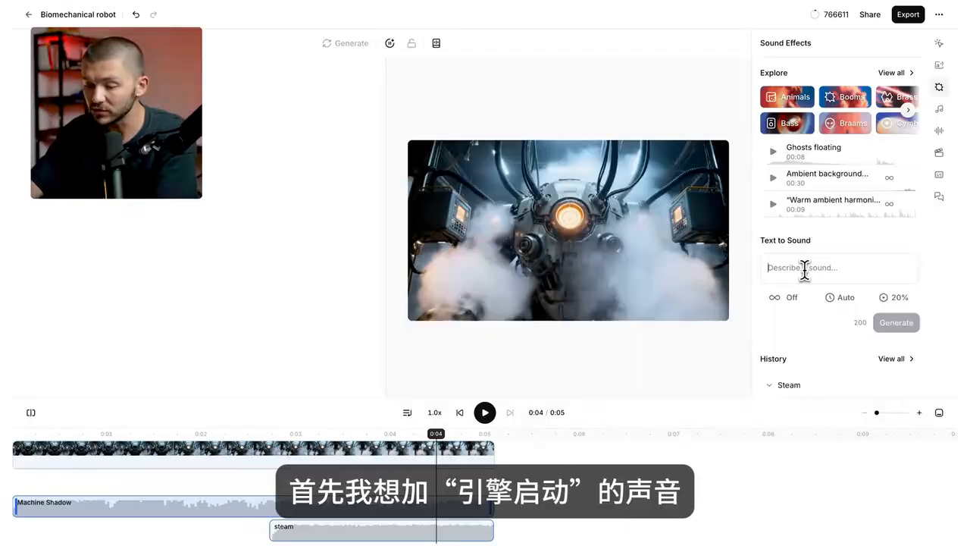
text(engine)
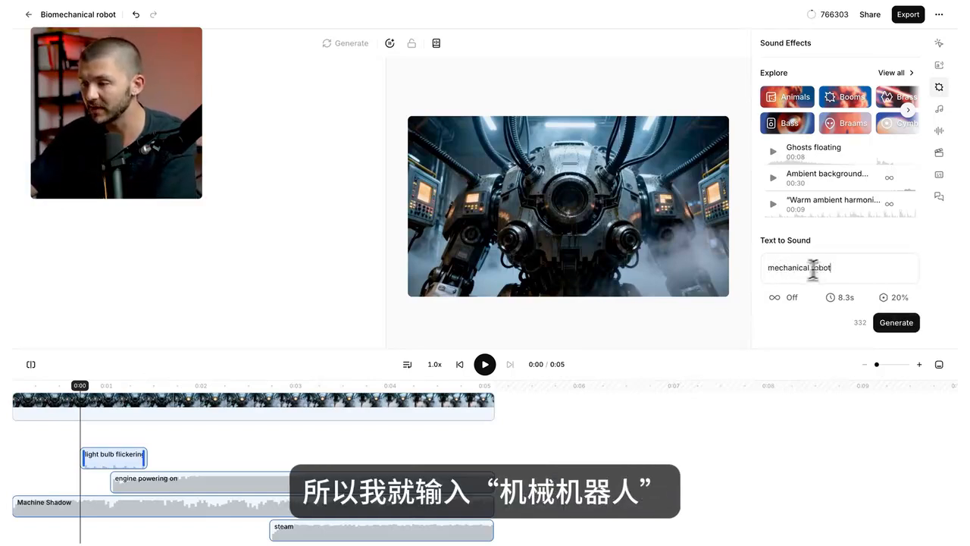
click(890, 322)
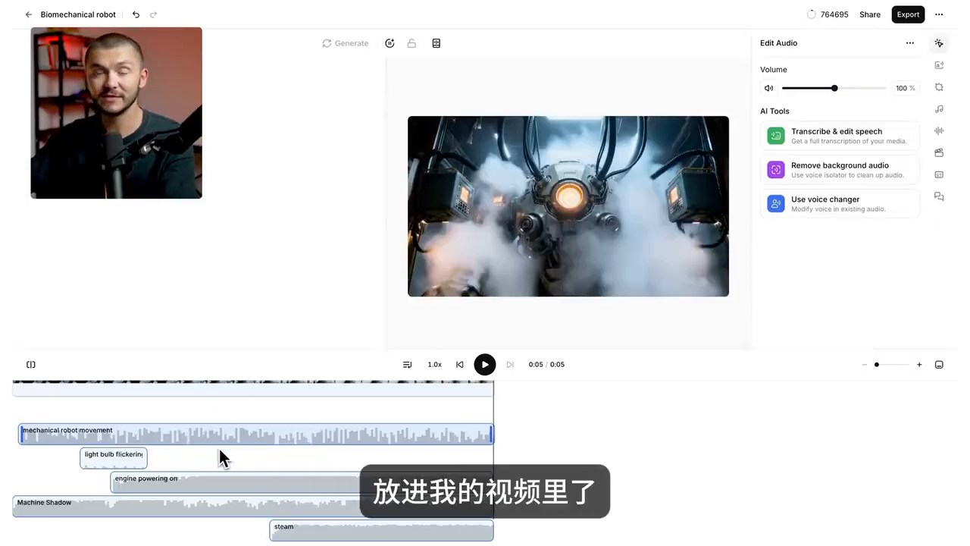
Lower the volume of the mechanical robot movement clip to 18% and of the engine powering on clip to 64%.
click(206, 438)
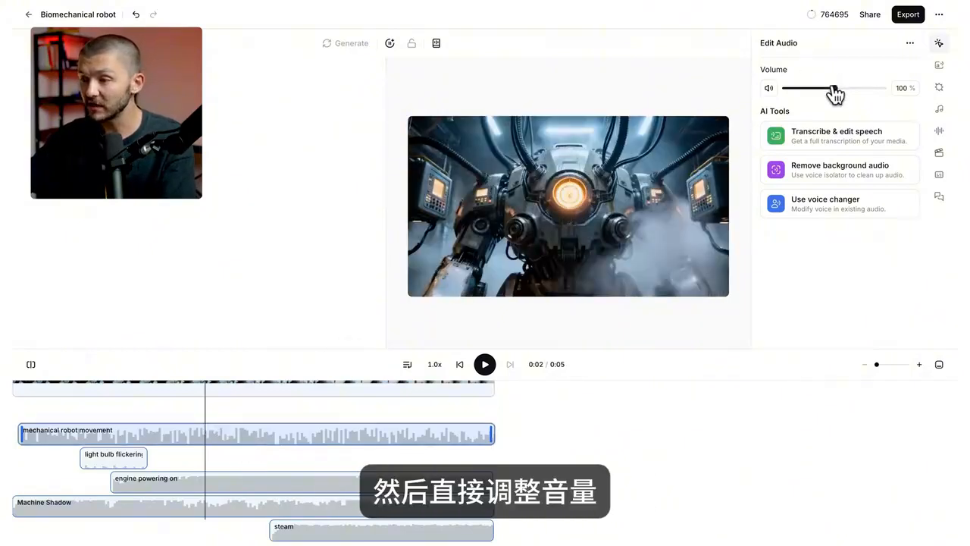
mouse_move(835, 89)
drag(808, 89, 794, 89)
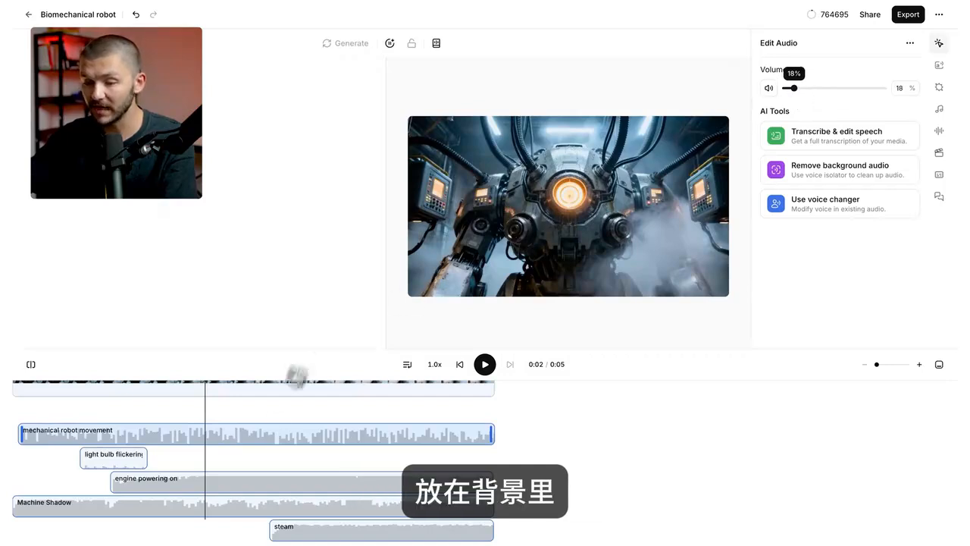
click(229, 485)
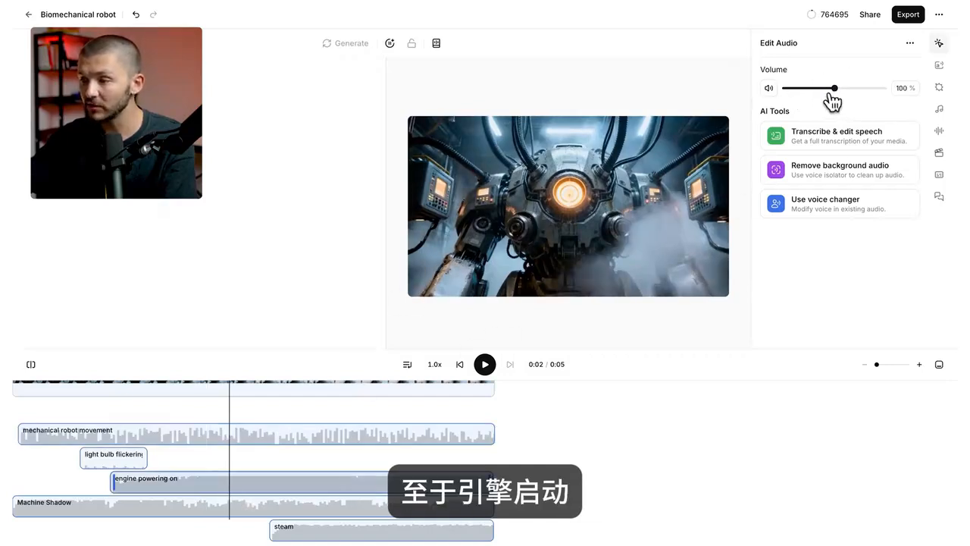
mouse_move(834, 92)
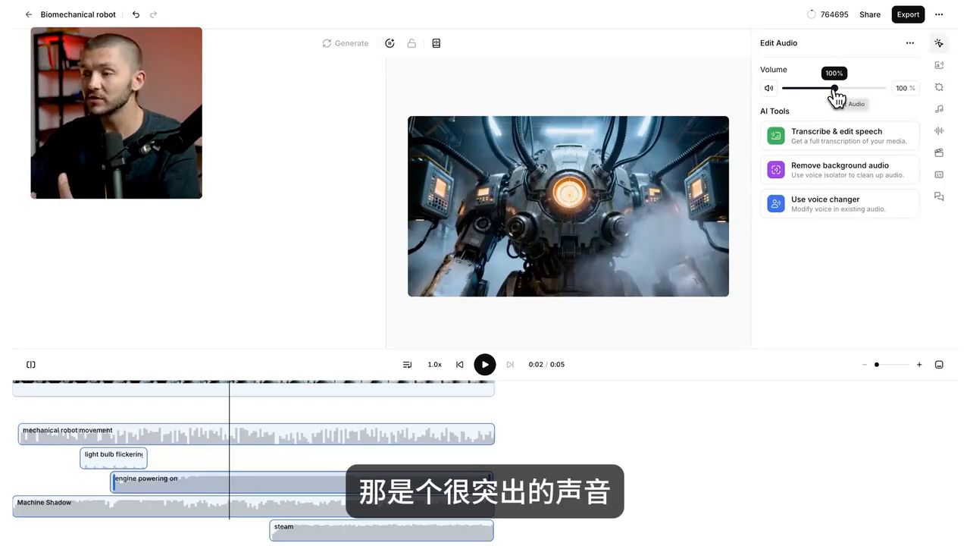
drag(834, 89, 818, 90)
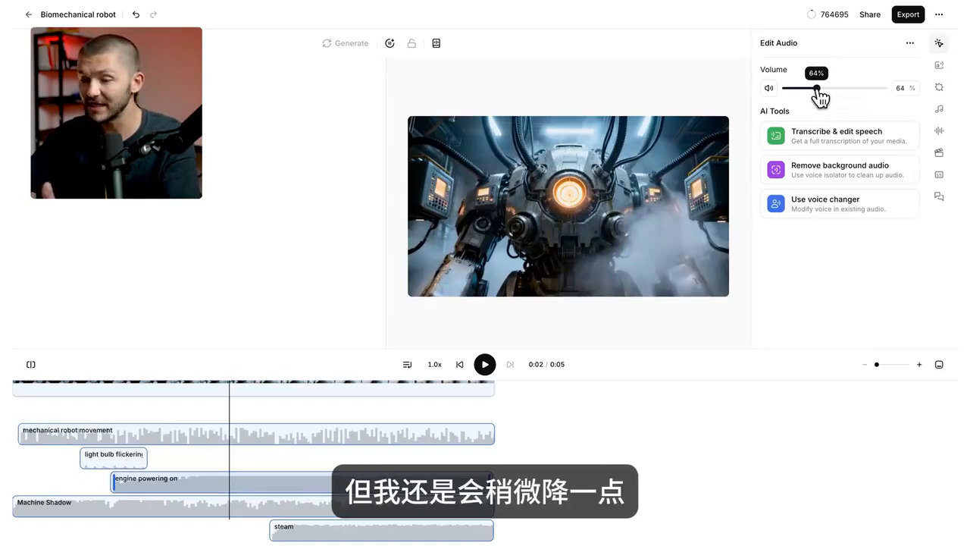
Lower the volume of the light bulb flickering clip to 30% and of the steam clip to 86%.
click(130, 457)
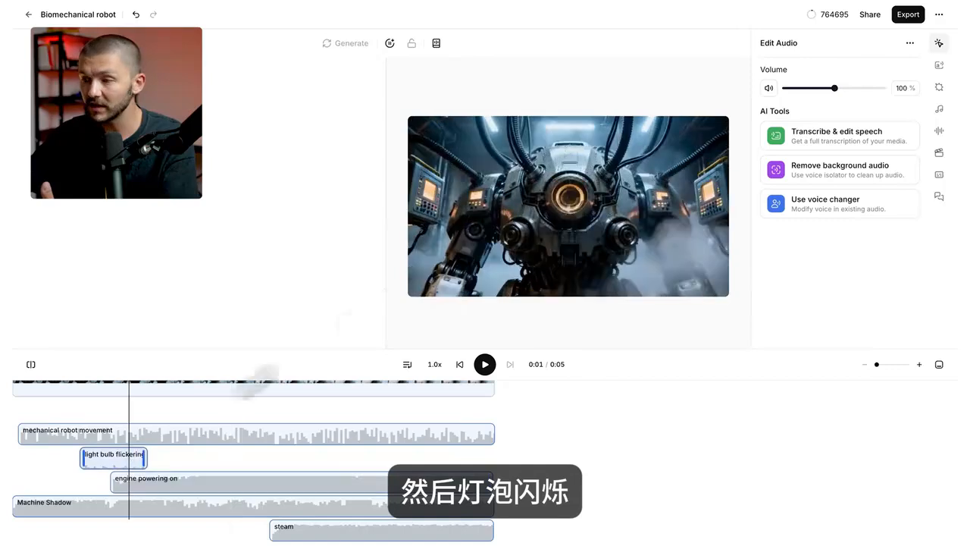
drag(820, 96, 801, 95)
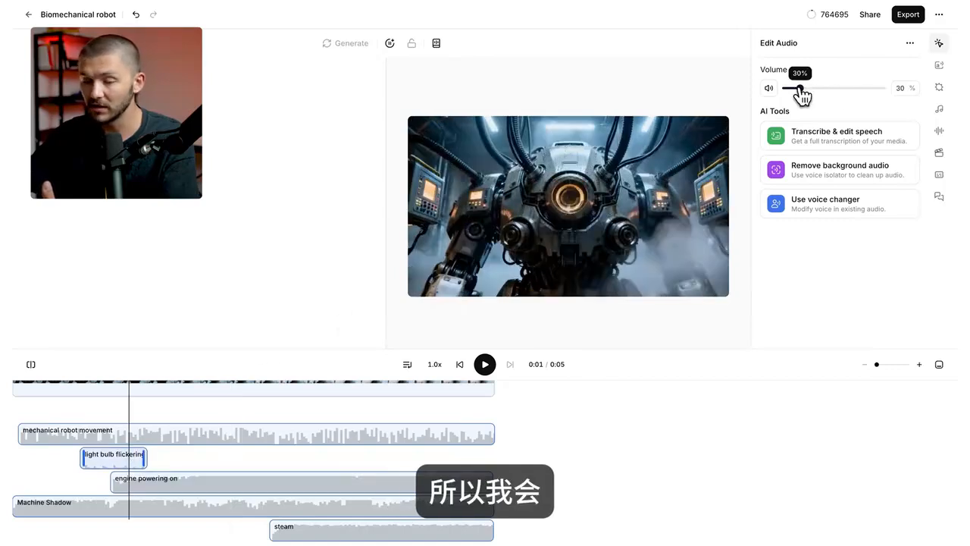
click(343, 535)
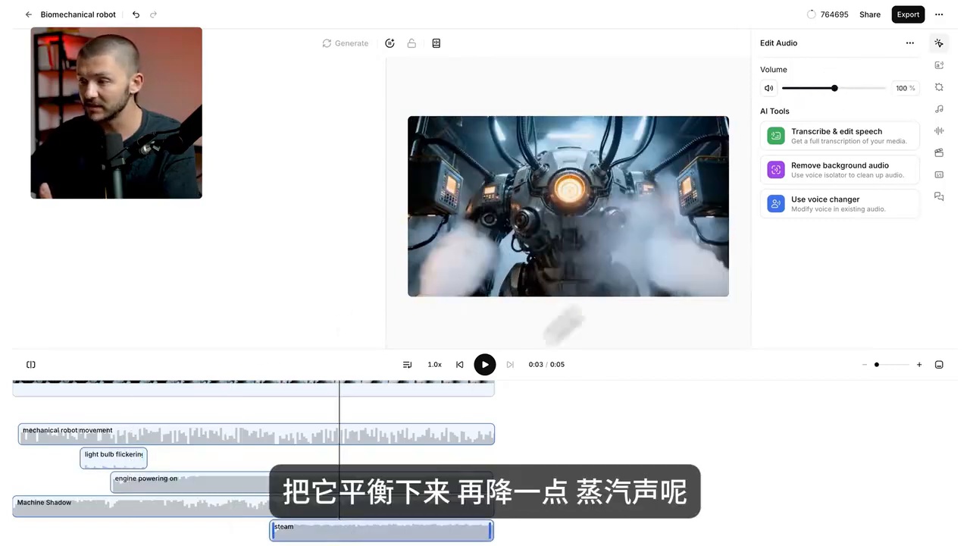
drag(834, 91, 830, 91)
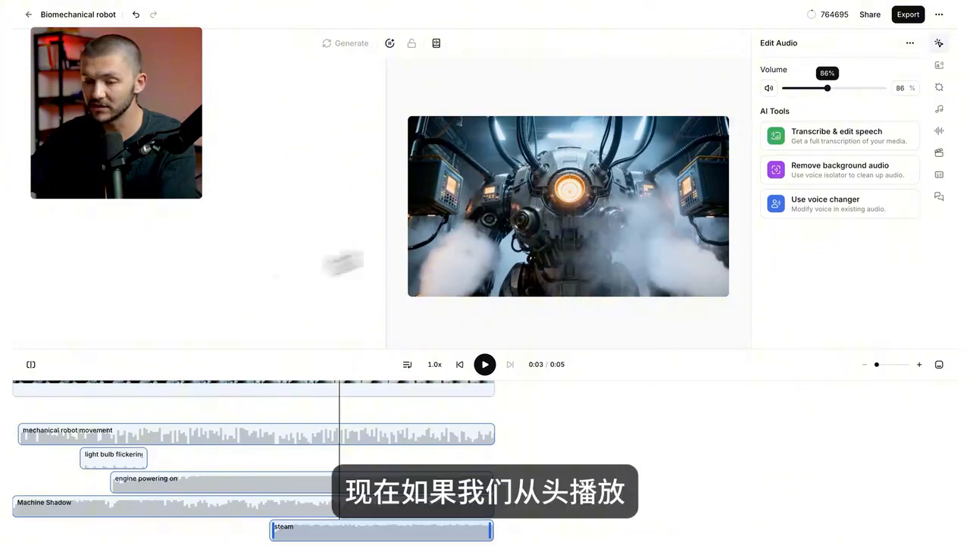
Play the mix of music and sound effects from the start of the timeline to check the volume balance.
scroll(72, 394, up, 1)
drag(84, 392, 30, 391)
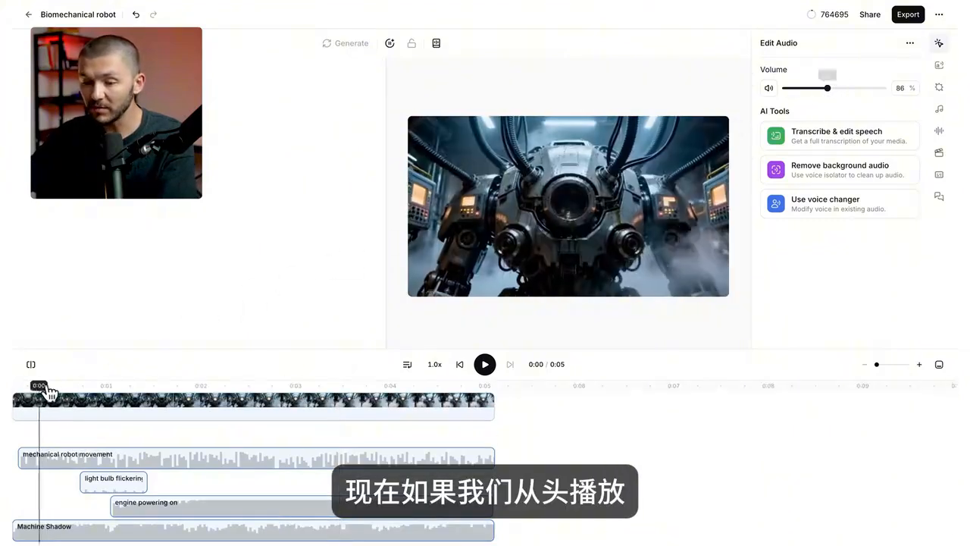
click(485, 365)
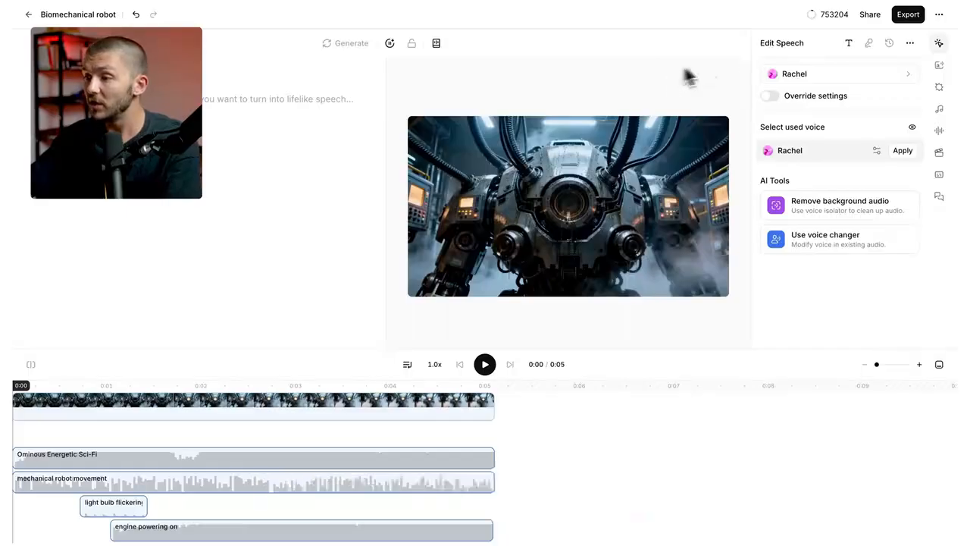
Set up the project's export with the media type Audio instead of Video.
click(908, 16)
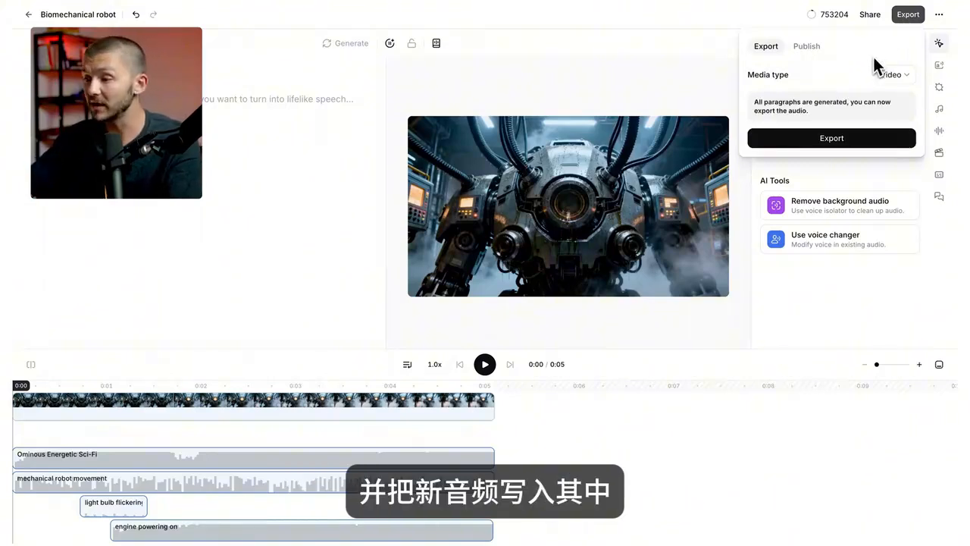
click(904, 76)
click(884, 101)
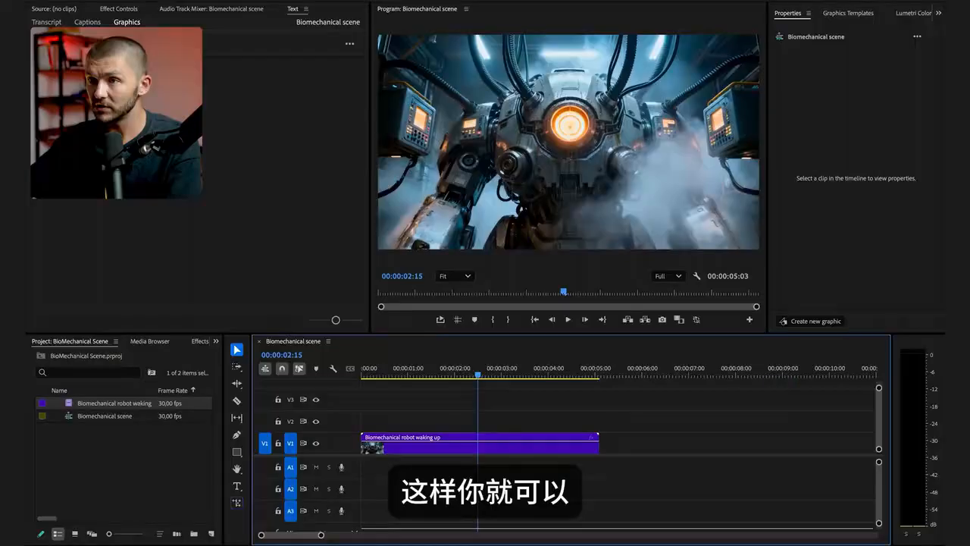
In Premiere Pro, place the exported ElevenLabs audio on track A1 beneath the robot video and return the playhead to the start.
drag(446, 10, 370, 462)
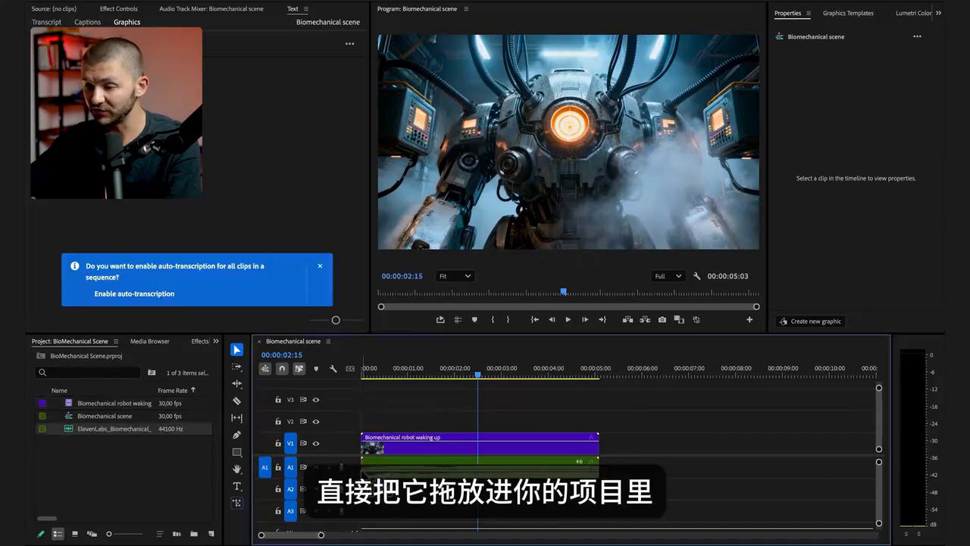
key(Home)
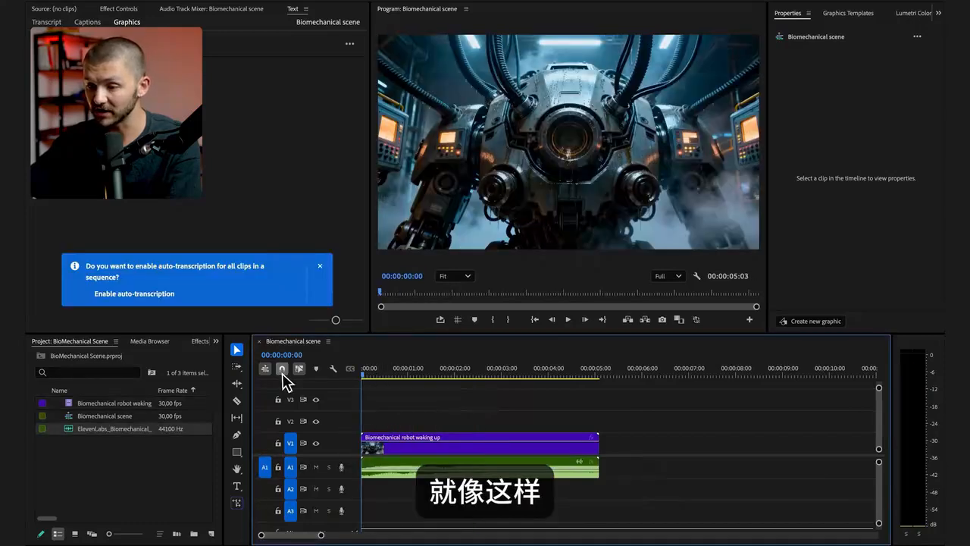